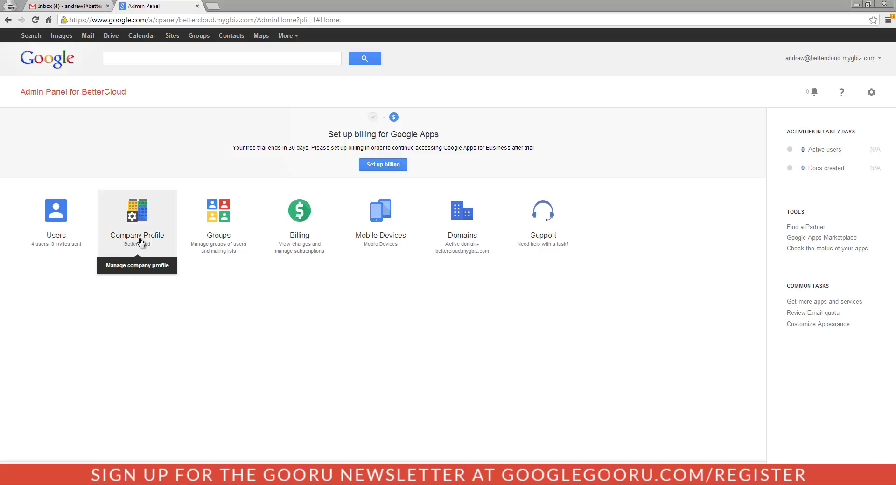
Drag the Google Apps tile from the extra controls onto the home dashboard, then go to Users.
left_click(382, 462)
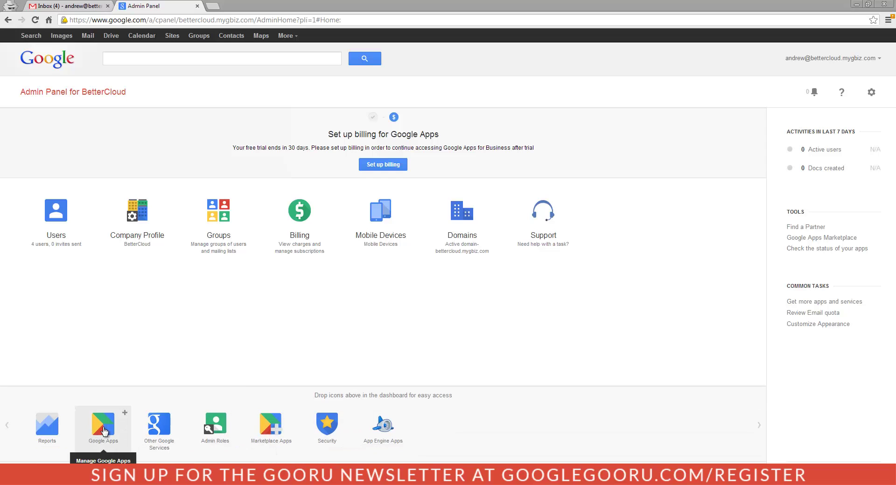
left_click_drag(104, 432, 635, 228)
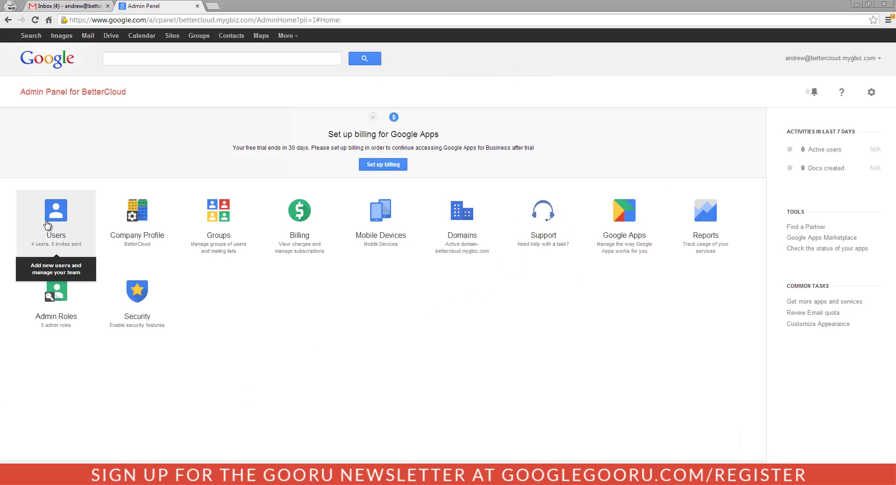
left_click(60, 223)
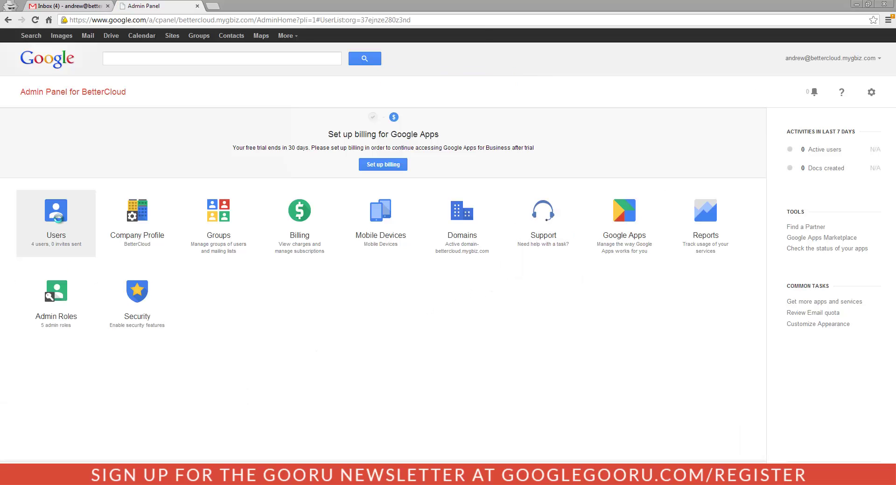
Open the first user's details, showing 6 Google Apps enabled, 0 groups and 1 licence.
left_click(94, 170)
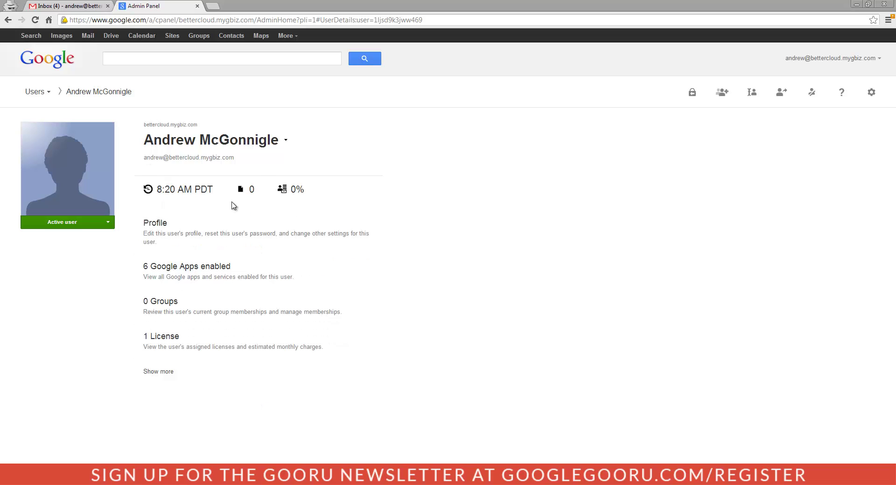
mouse_move(241, 194)
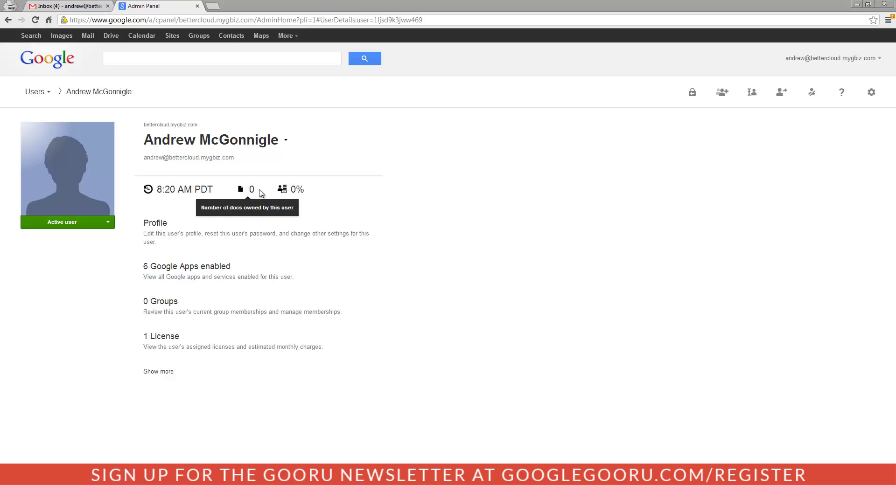
mouse_move(294, 194)
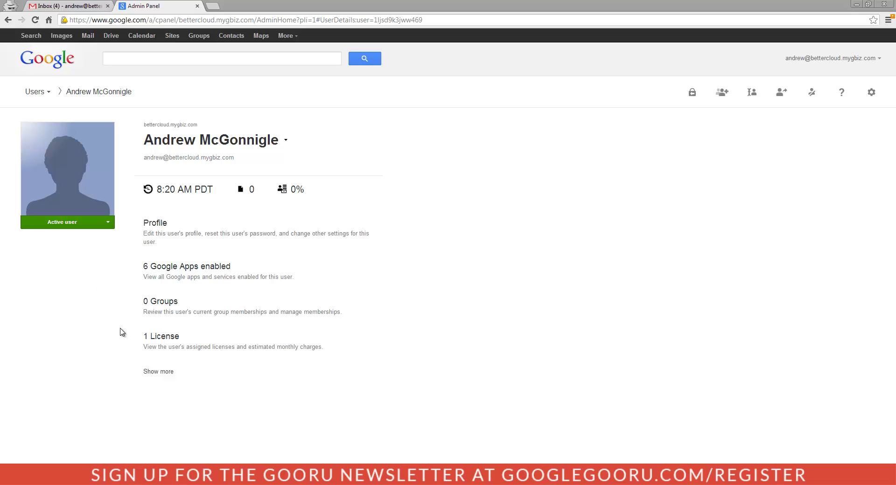
Review the user's profile and 6 enabled Google Apps, then check their 0 groups for editing.
left_click(166, 244)
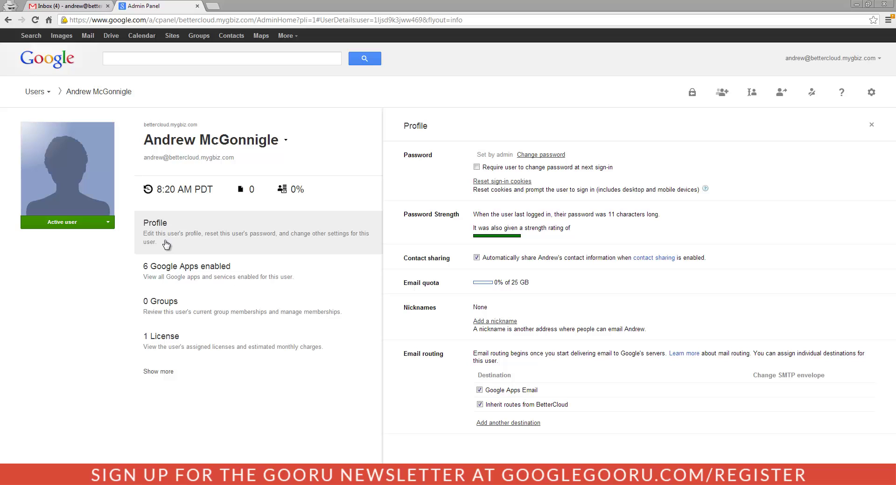
left_click(222, 270)
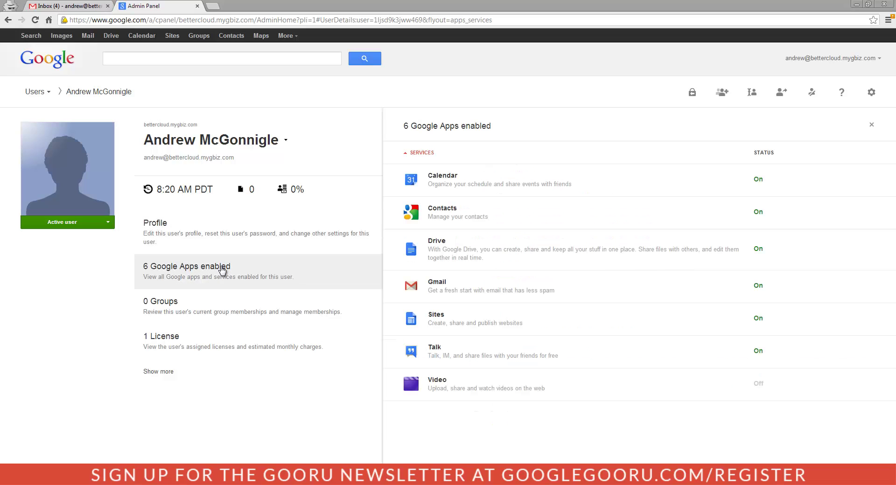
left_click(212, 246)
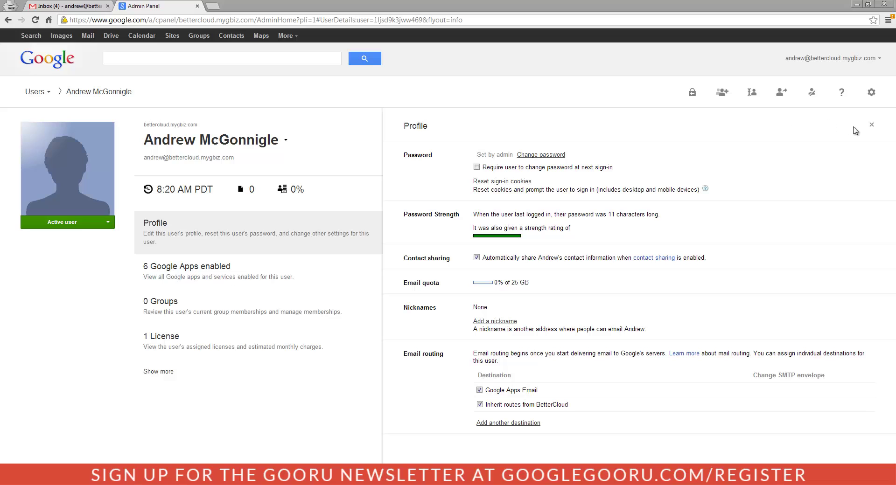
left_click(872, 126)
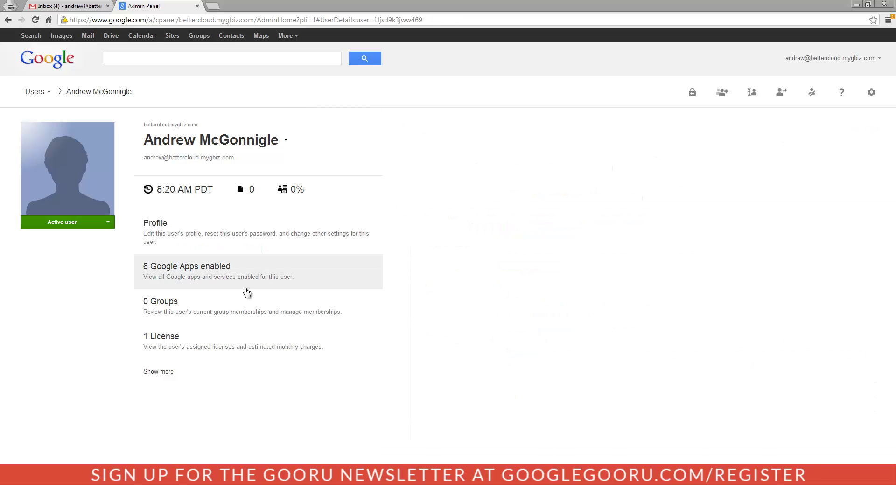
left_click(246, 307)
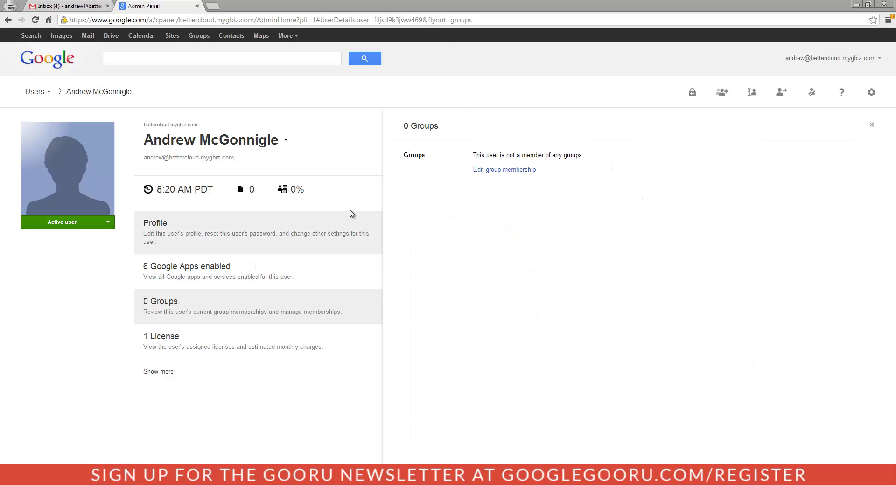
left_click(504, 175)
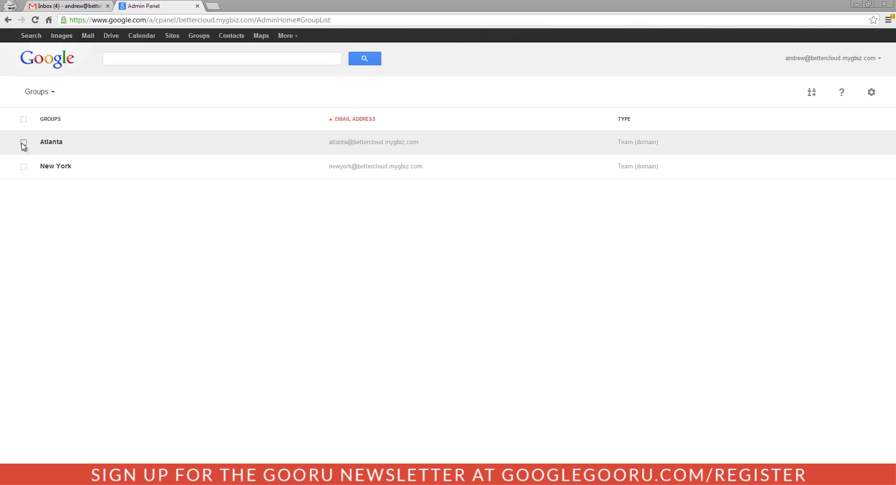
Select and deselect the Atlanta and New York groups, cancelling Add users, leaving none selected.
left_click(23, 143)
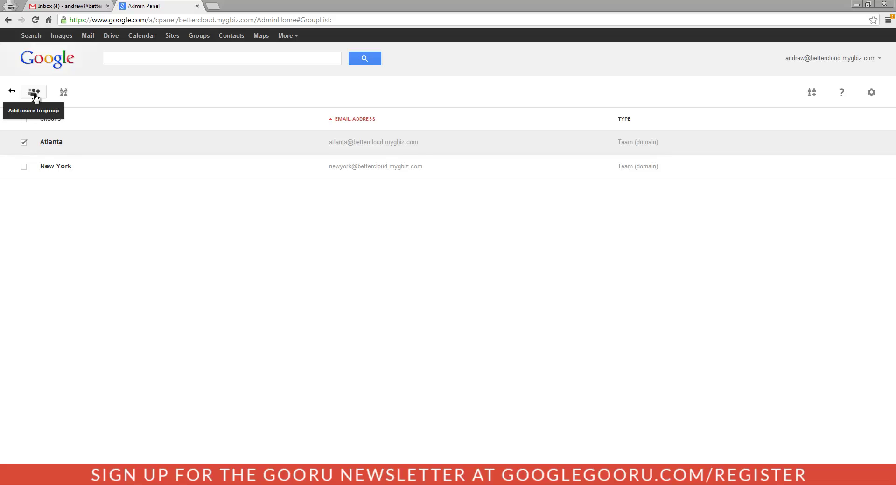
left_click(34, 93)
key("Escape")
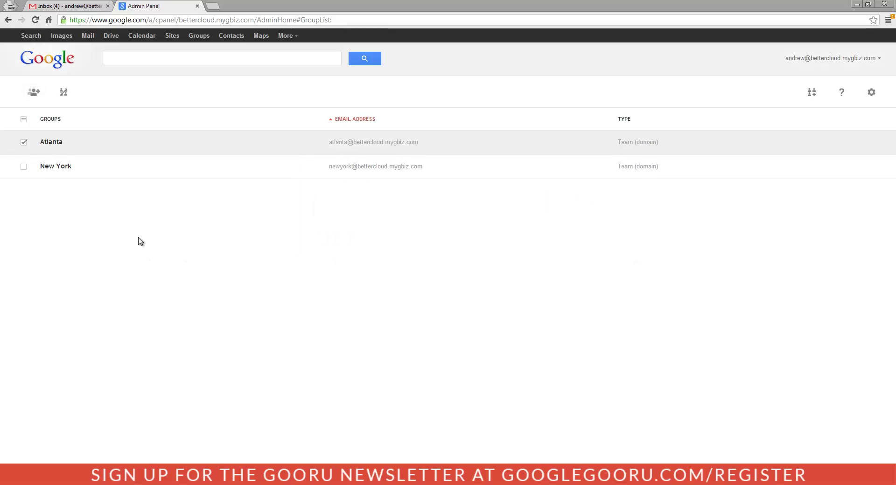
left_click(23, 143)
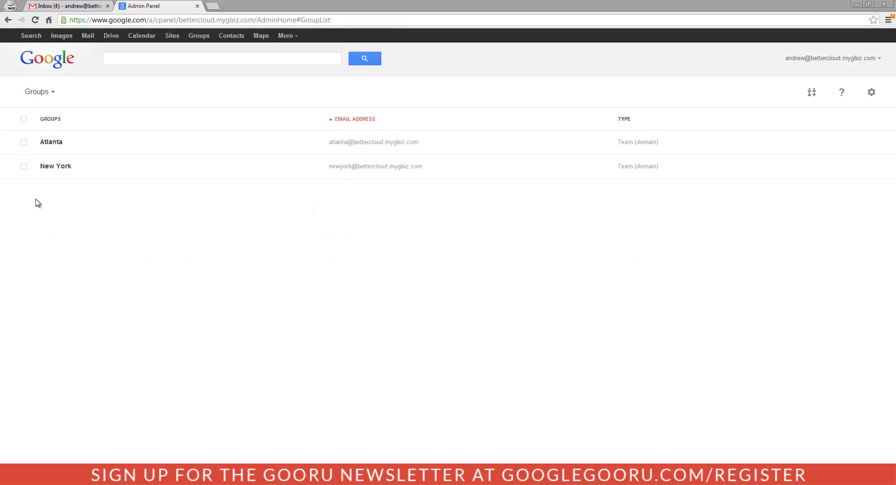
left_click(23, 142)
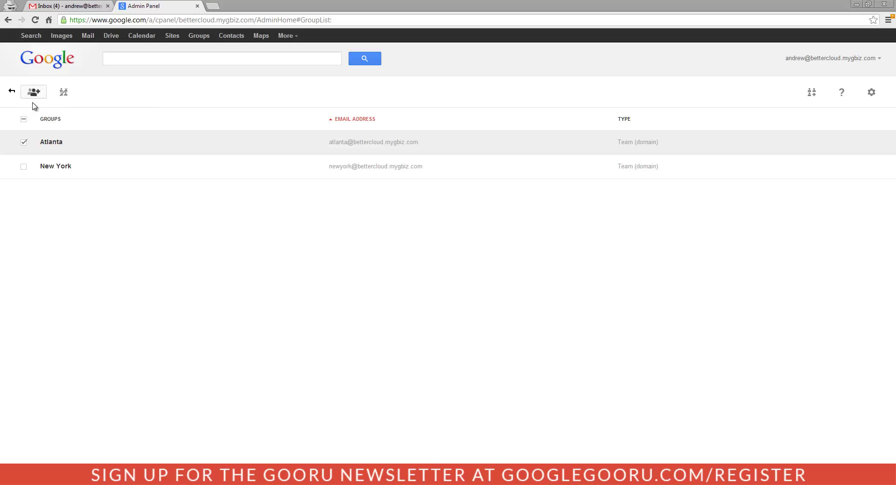
left_click(24, 168)
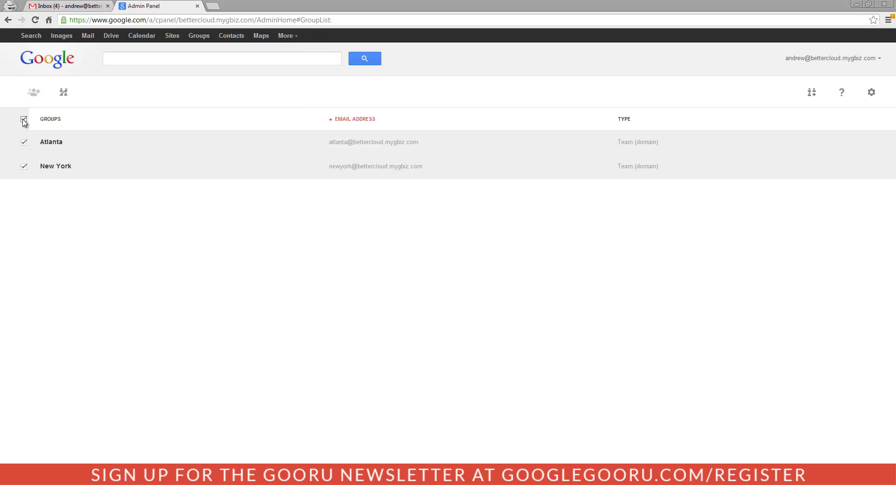
left_click(23, 120)
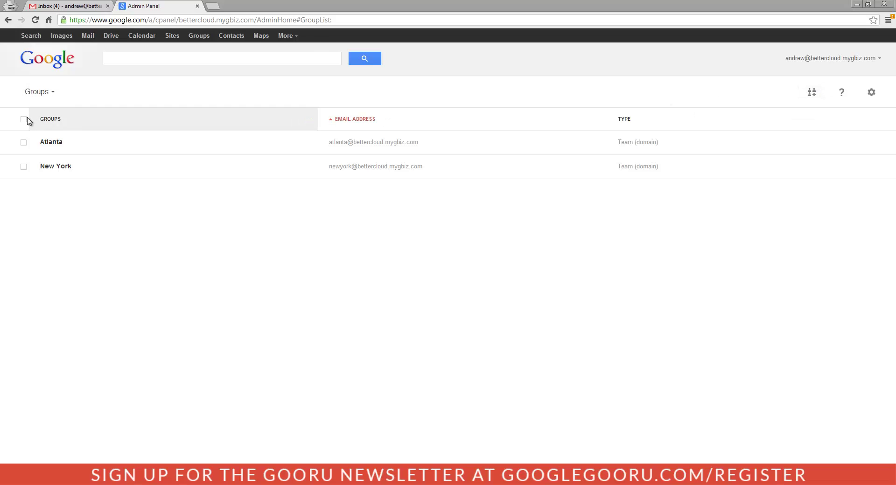
Return from the Groups list to the Admin Panel home dashboard.
left_click(56, 94)
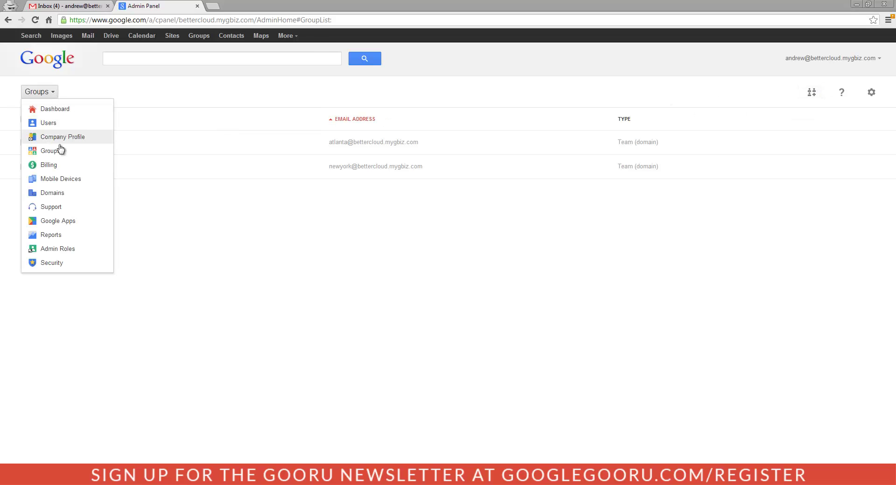
left_click(178, 216)
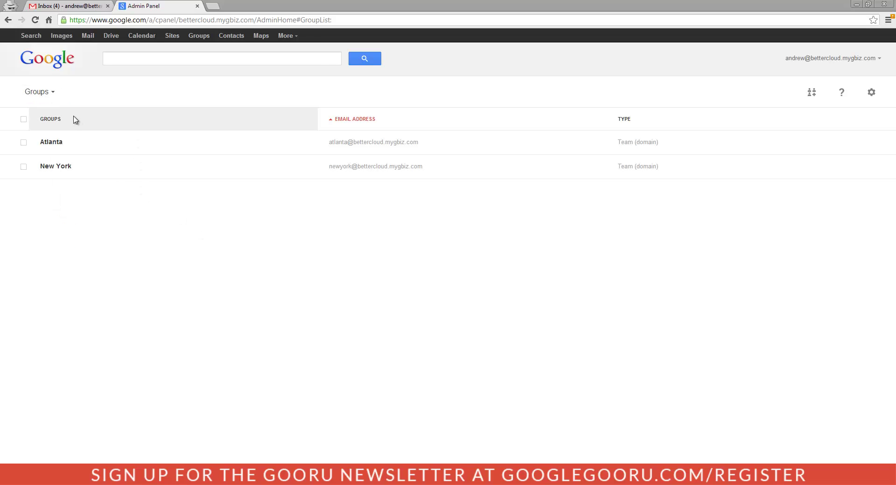
left_click(49, 92)
left_click(11, 91)
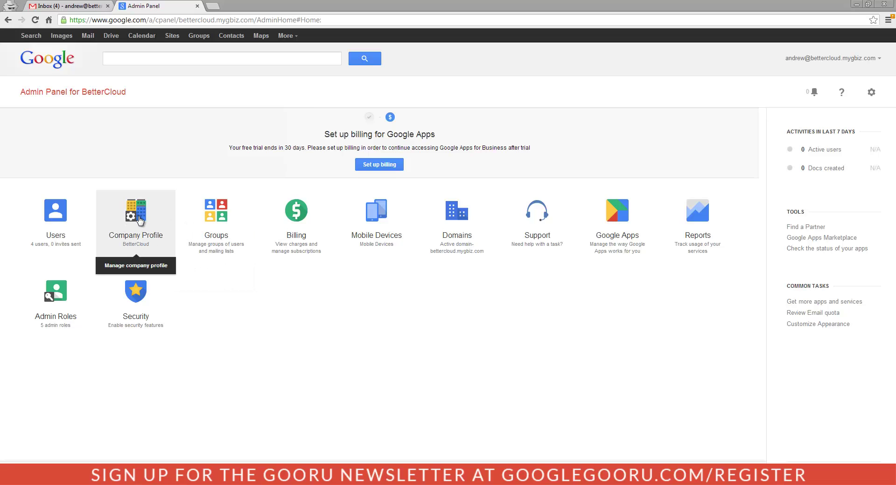
Reopen the first user's details and view the organisations they could move to, moving nothing.
left_click(42, 217)
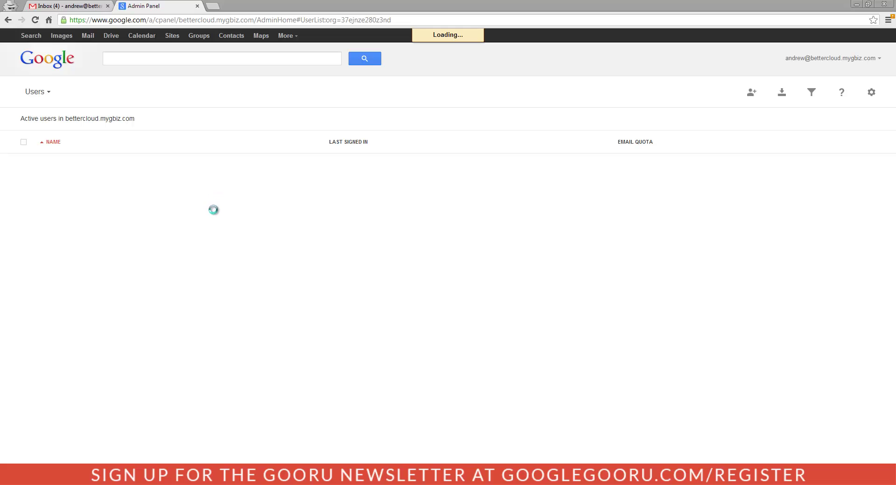
left_click(82, 161)
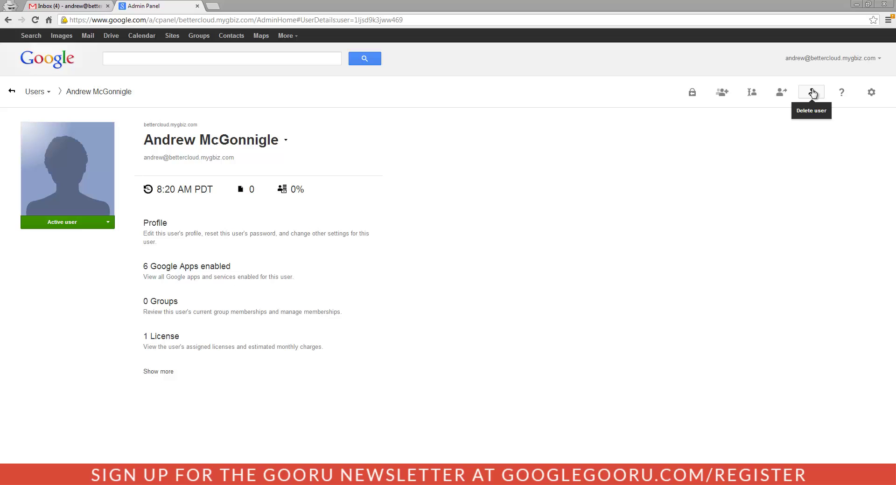
left_click(781, 93)
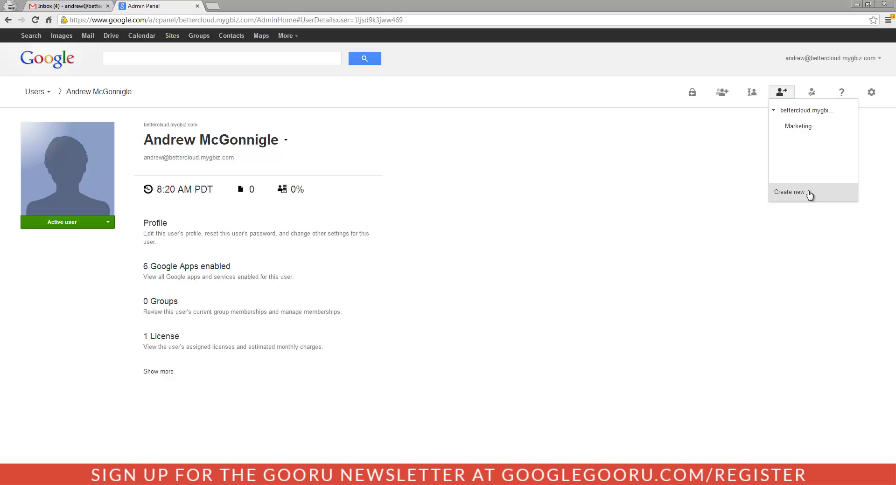
left_click(735, 187)
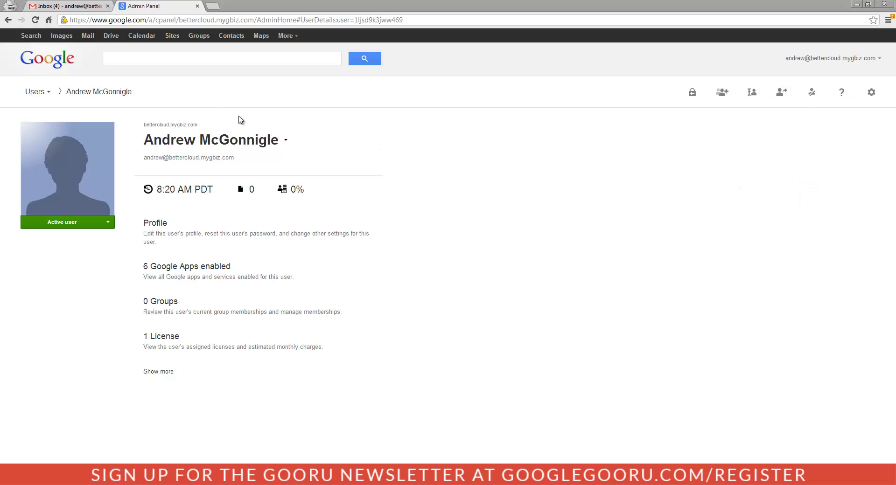
left_click(41, 94)
Browse the Company profile settings: organisation BetterCloud, default language English (US), time zone, release options.
left_click(57, 137)
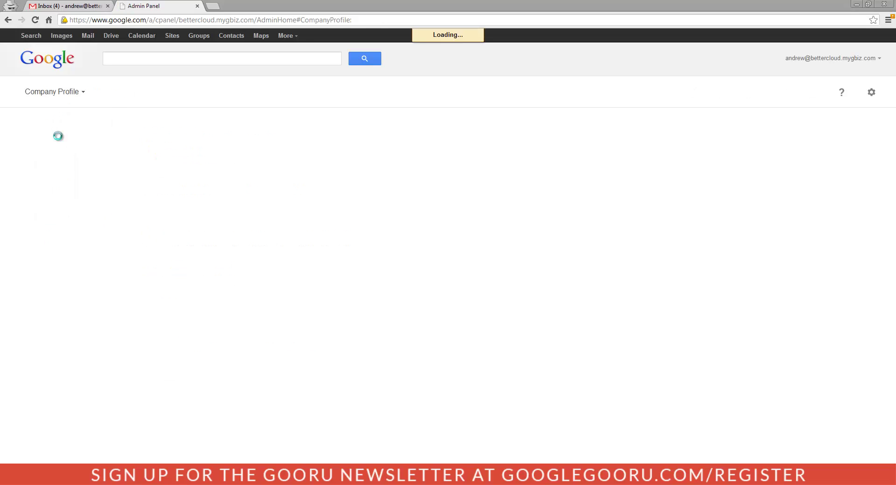
left_click(176, 213)
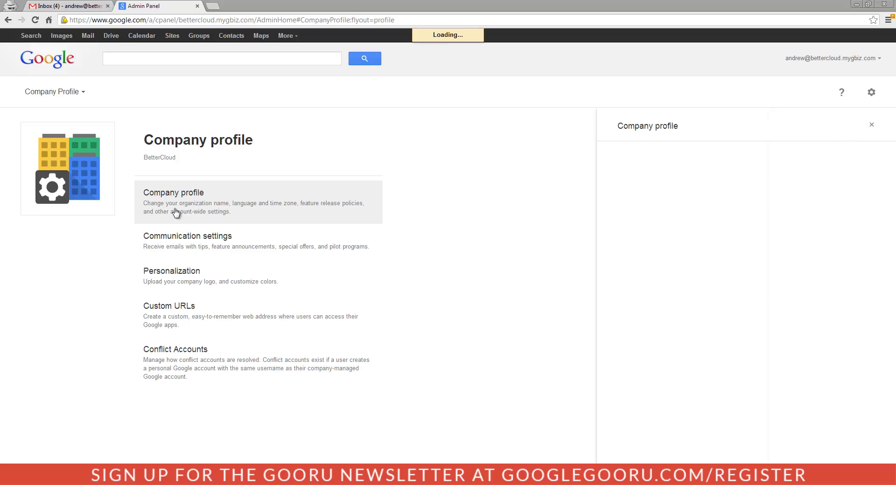
scroll(490, 357, "down", 10)
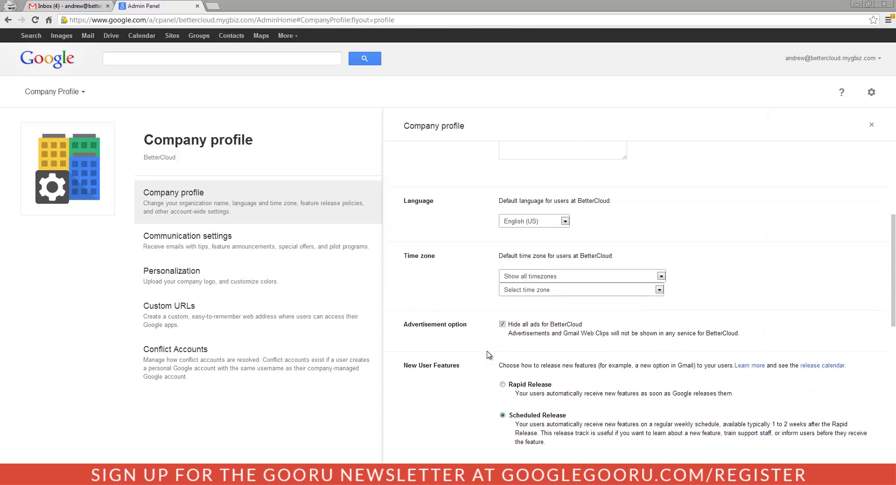
scroll(484, 355, "up", 10)
scroll(484, 354, "up", 1)
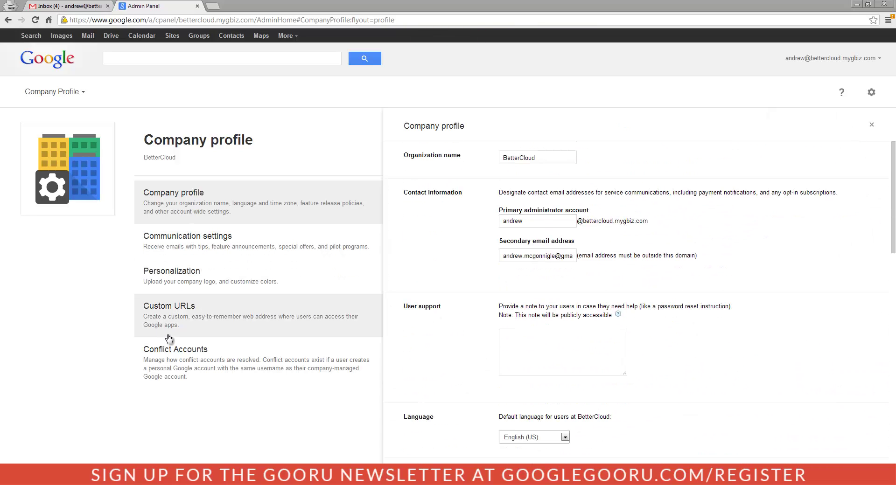
left_click(70, 101)
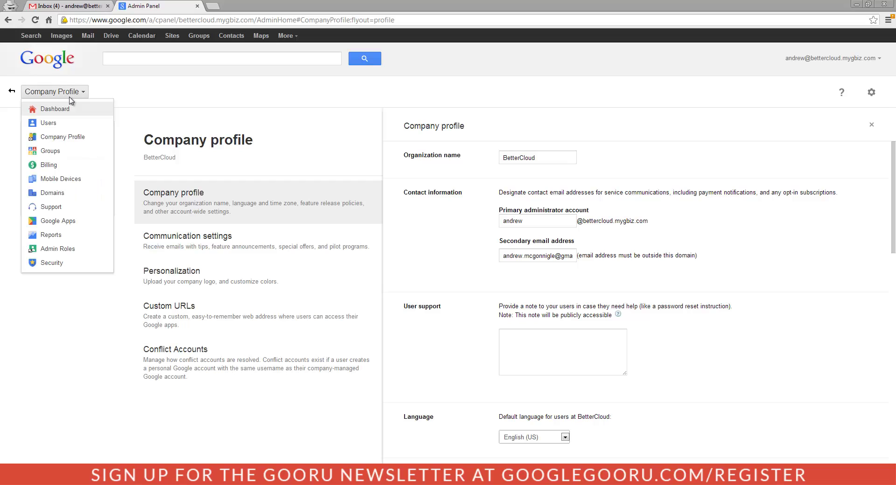
Open the Atlanta group, view its member management, then return to the group's page.
left_click(71, 150)
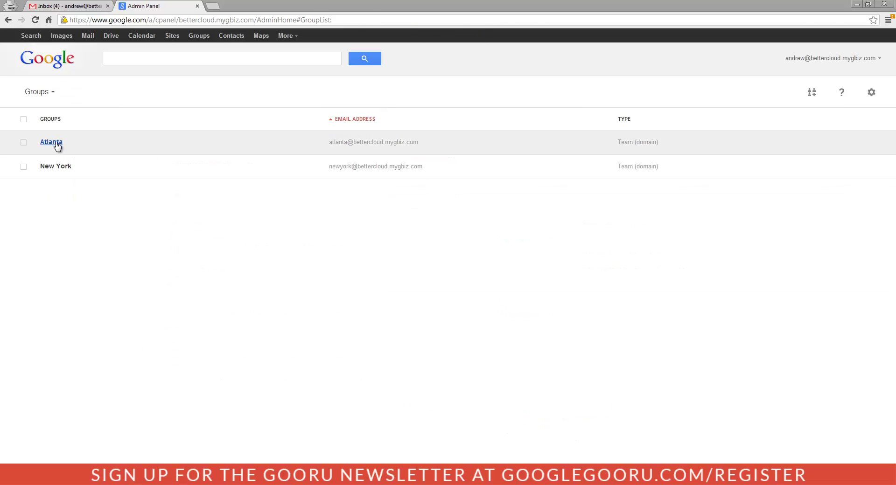
left_click(57, 144)
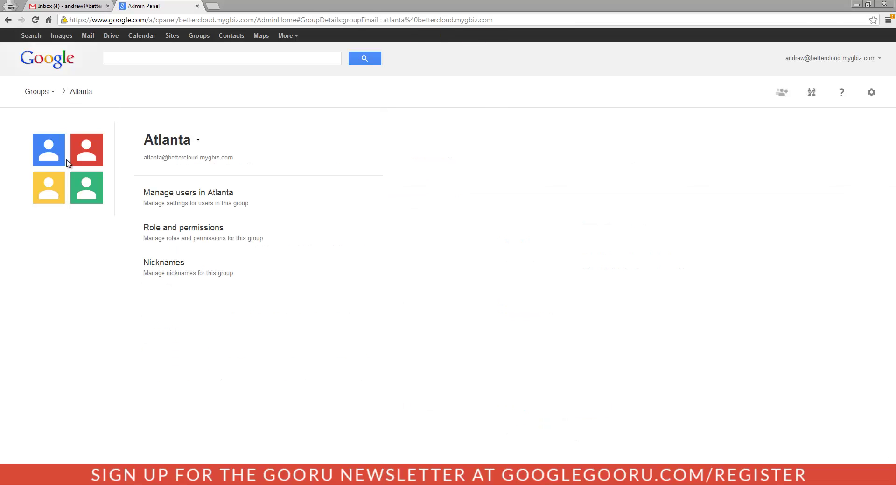
left_click(179, 204)
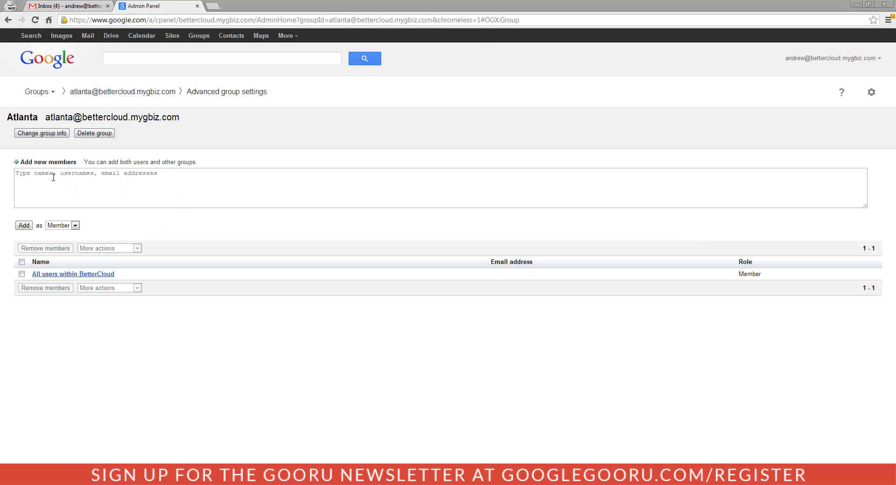
left_click(8, 20)
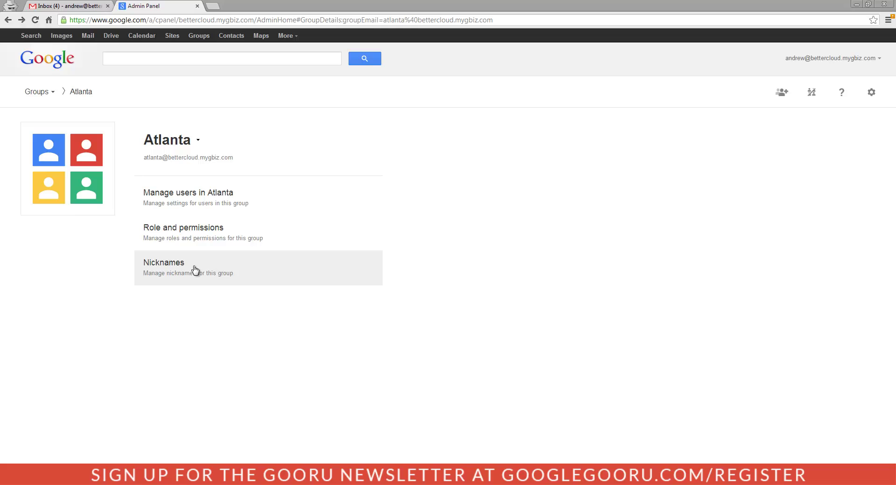
left_click(53, 95)
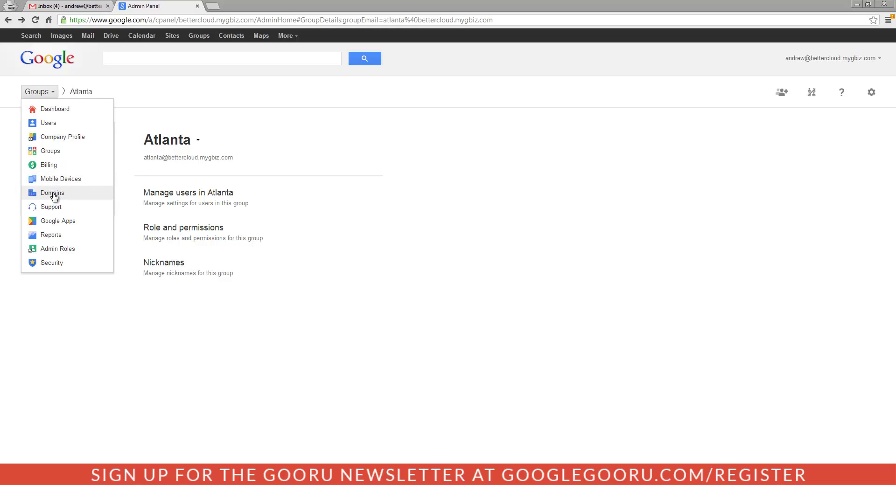
View Calendar's Labs settings for the Marketing org and bettercloud.mygbiz.com, then return to Calendar settings.
left_click(67, 222)
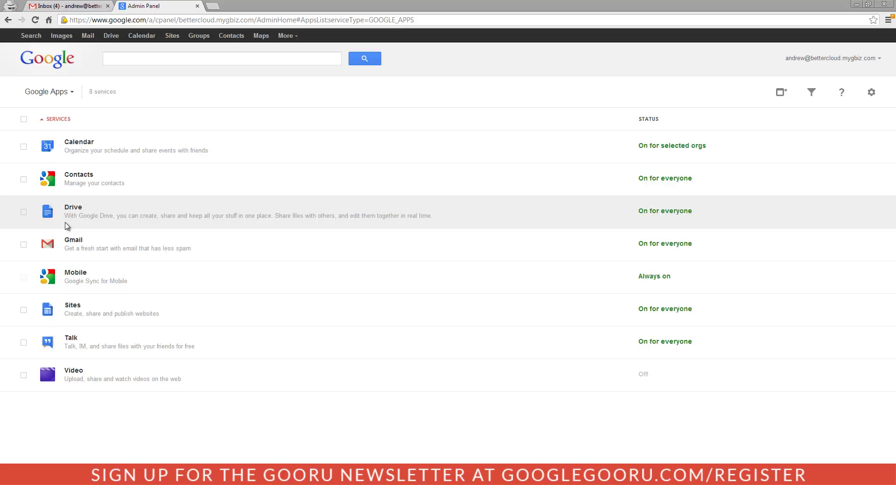
left_click(79, 142)
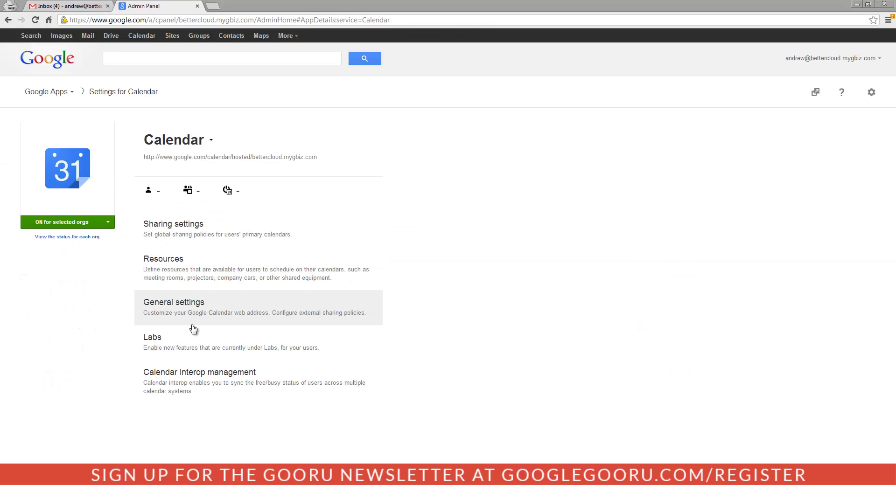
left_click(180, 348)
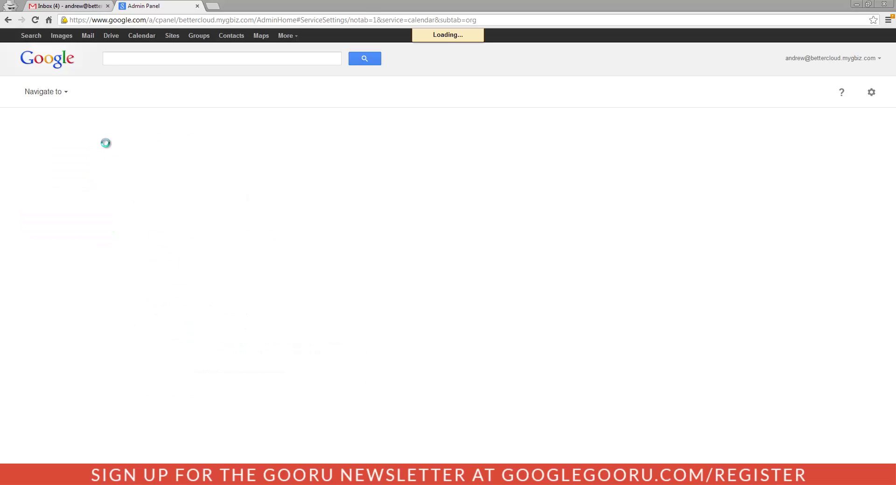
left_click(57, 145)
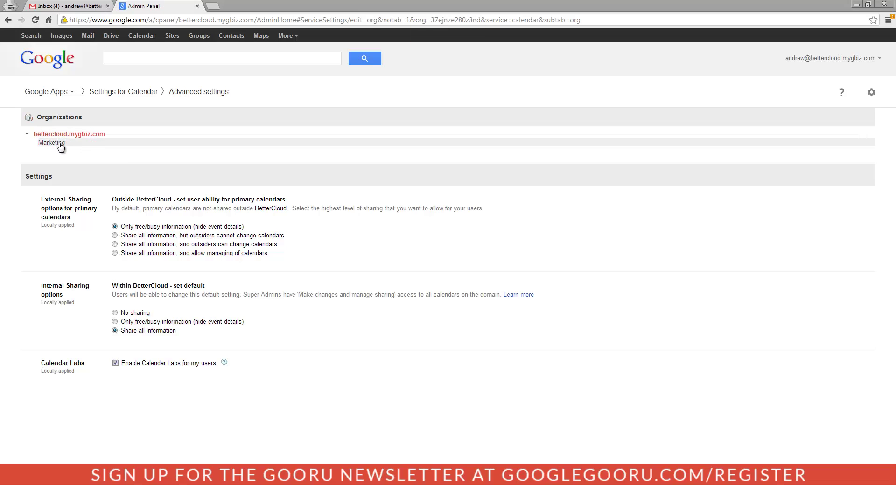
left_click(60, 143)
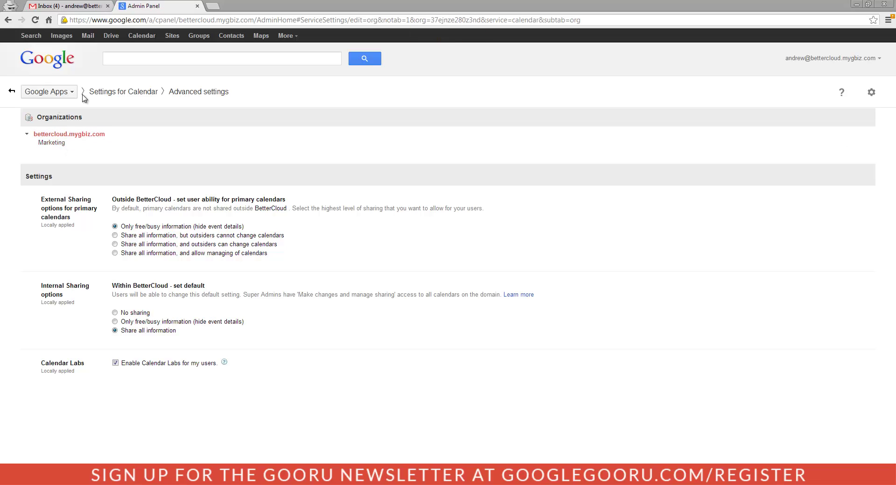
left_click(12, 92)
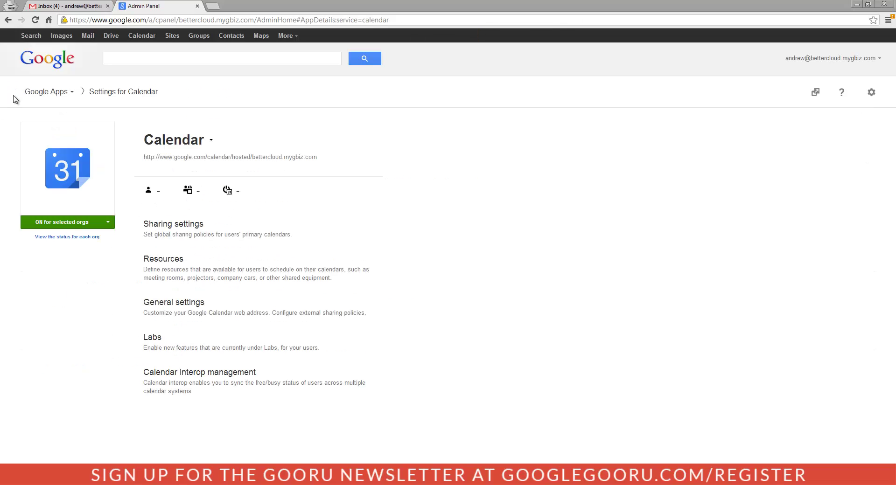
Set Calendar to ON for selected orgs, discarding the Marketing override so it stays OFF.
left_click(111, 224)
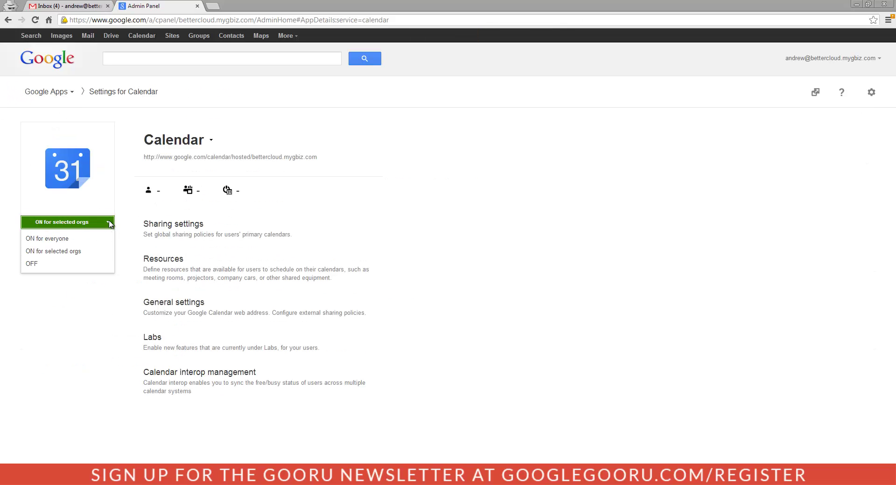
left_click(96, 254)
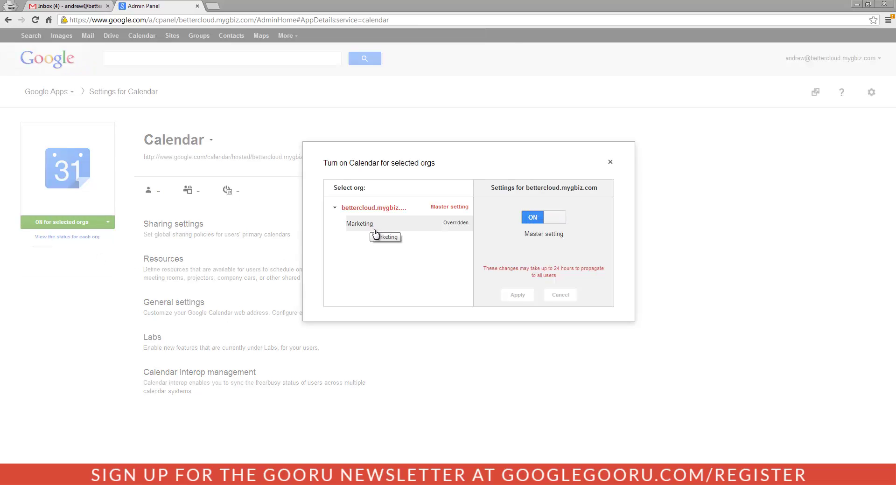
left_click(375, 229)
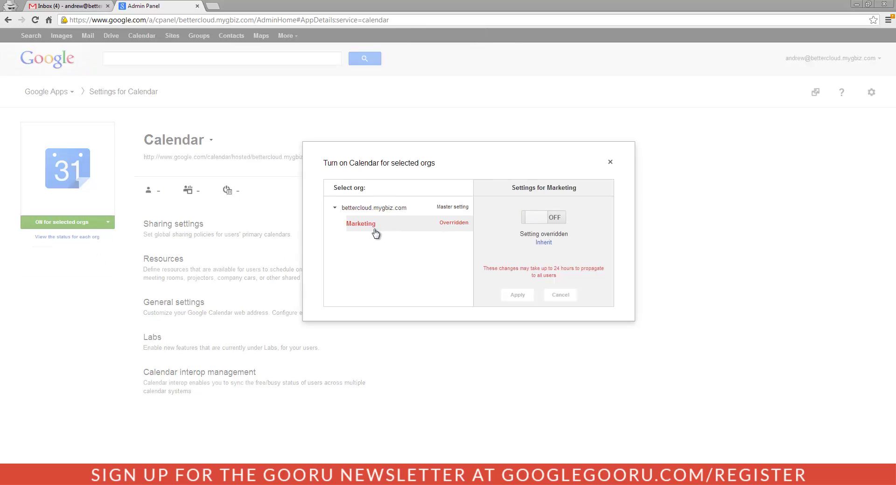
left_click(552, 219)
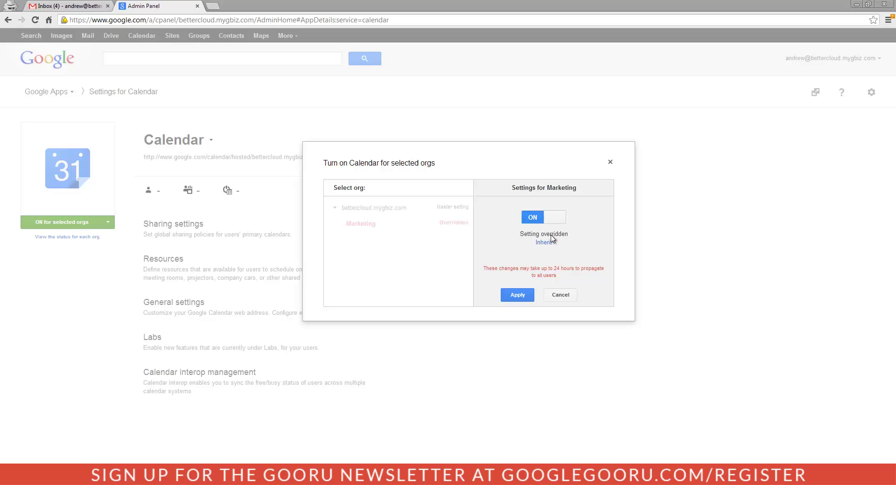
left_click(556, 296)
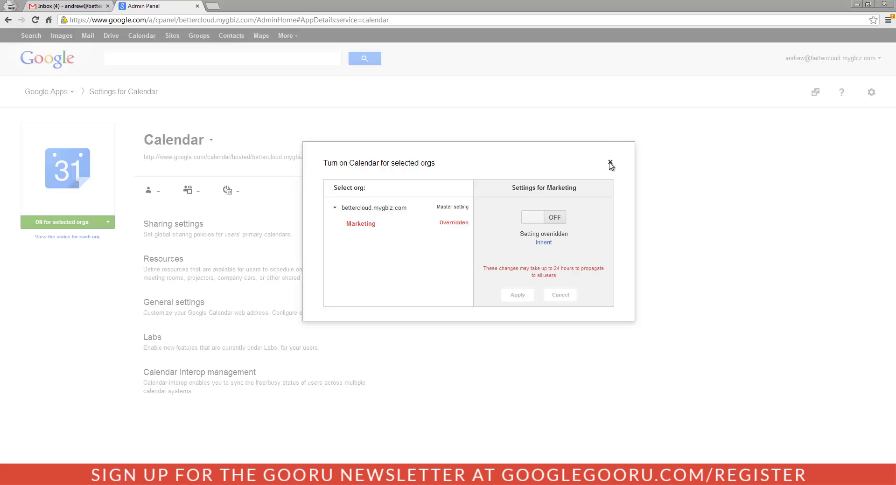
left_click(610, 164)
left_click(13, 91)
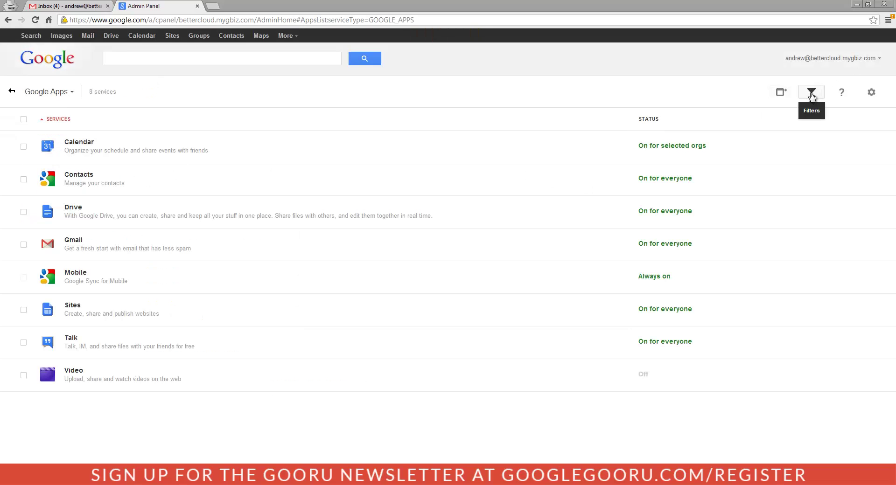
Toggle the Filters panel, leaving the bettercloud.mygbiz.com and Marketing organisation filter shown.
left_click(811, 95)
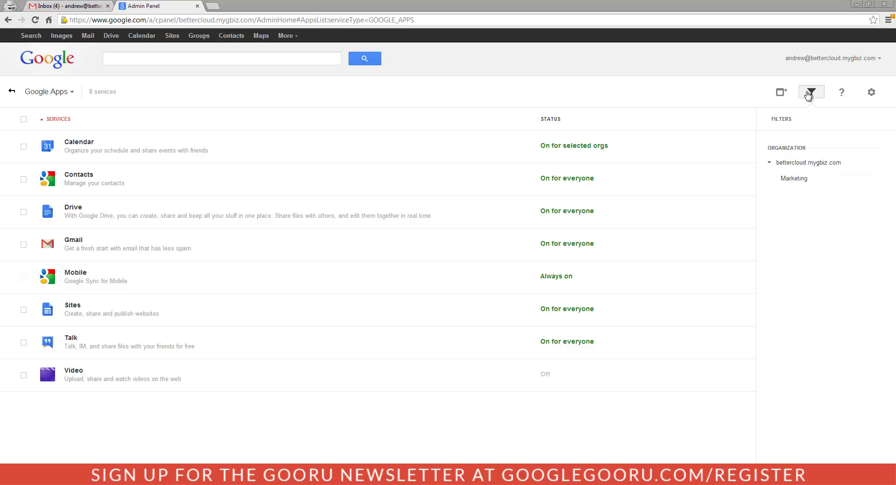
left_click(807, 95)
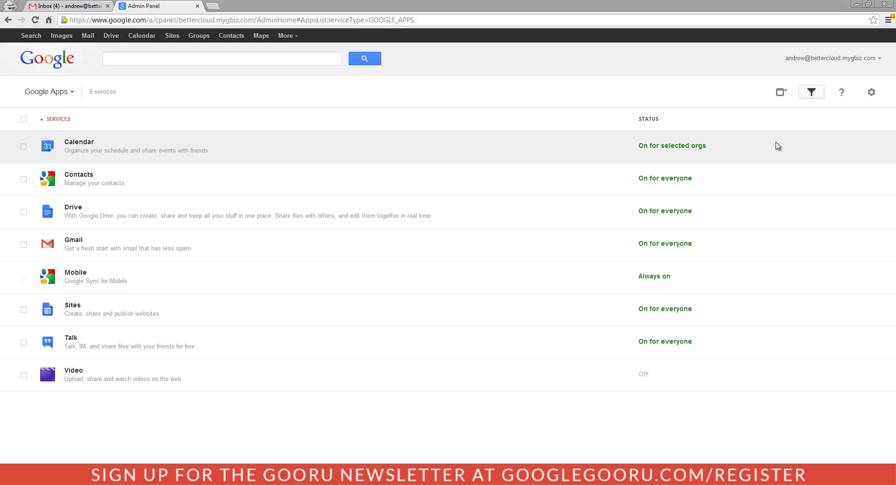
left_click(811, 95)
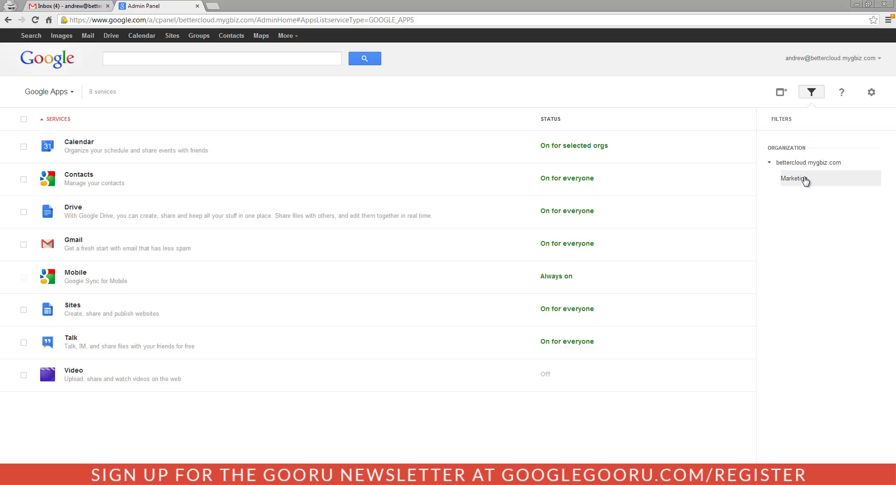